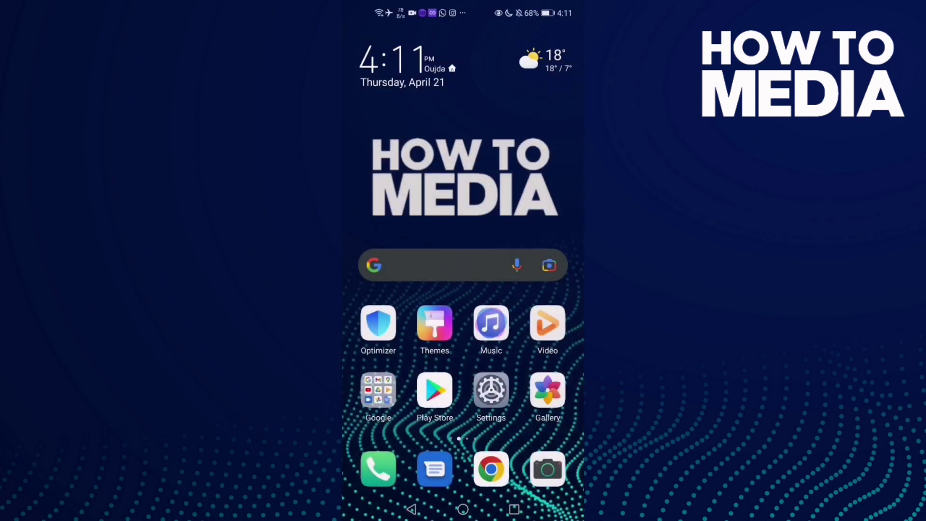
# Swipe across the home screens to the page showing Chrome Mate and Multiple Accounts.
pyautogui.moveTo(535, 362); pyautogui.dragTo(376, 362)
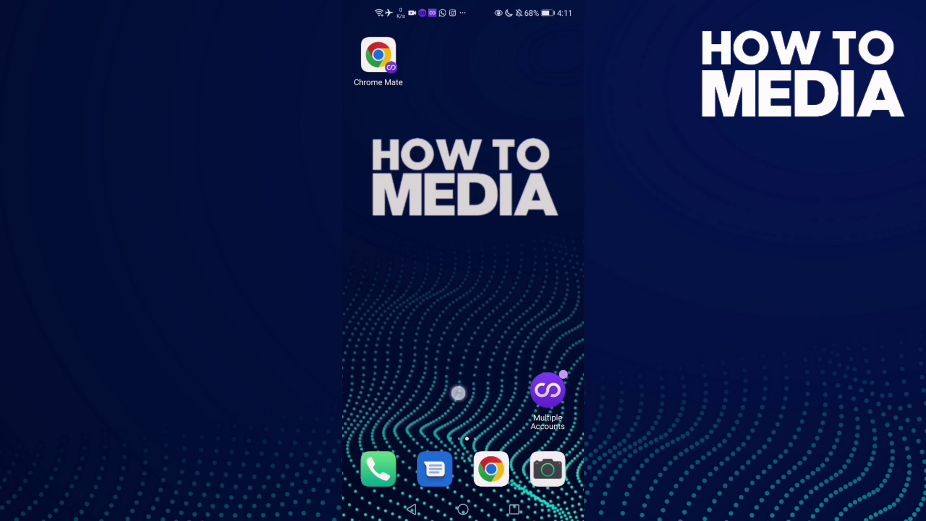
pyautogui.moveTo(405, 393); pyautogui.dragTo(549, 392)
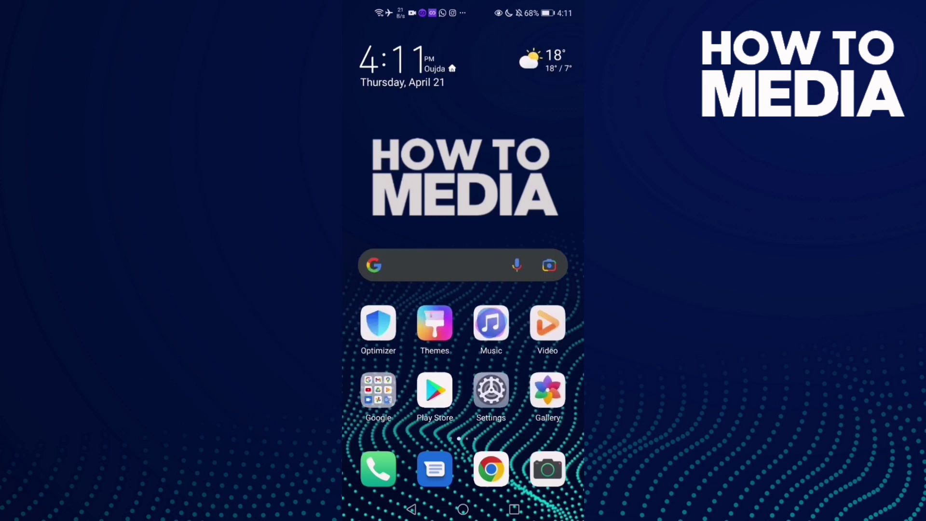
pyautogui.moveTo(535, 362); pyautogui.dragTo(376, 362)
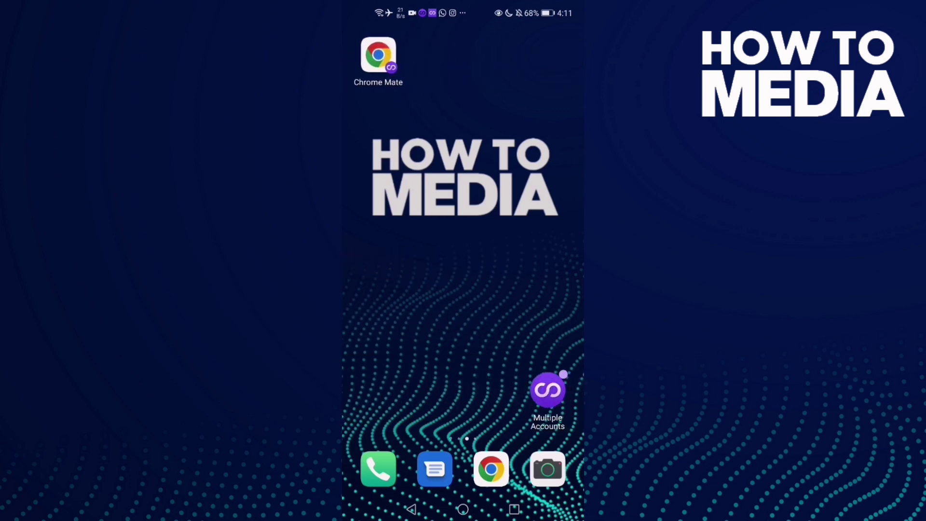
pyautogui.moveTo(405, 361)
pyautogui.mouseDown()
pyautogui.moveTo(550, 362)
pyautogui.moveTo(376, 362)
pyautogui.mouseUp()
# Launch Chrome Mate and expand its three-dot main menu.
pyautogui.click(379, 57)
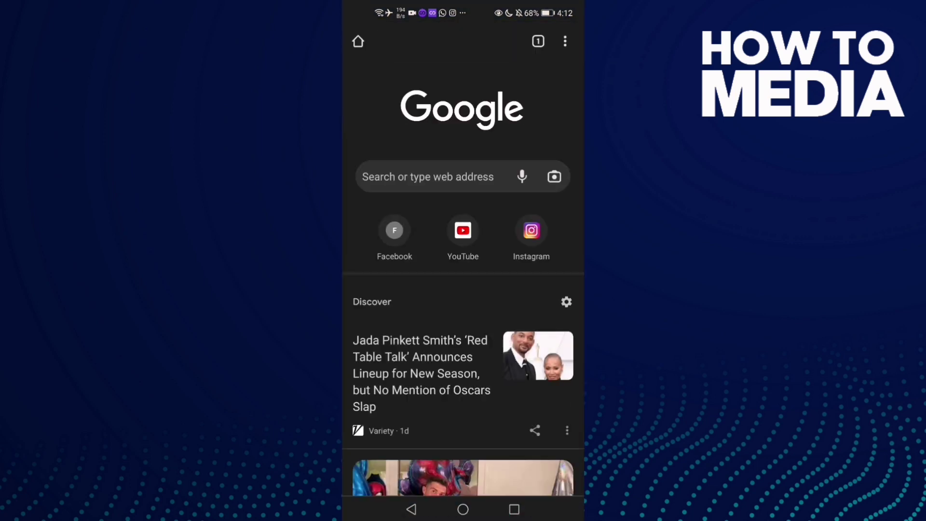
pyautogui.click(565, 41)
pyautogui.click(463, 104)
pyautogui.moveTo(561, 87); pyautogui.dragTo(560, 65)
pyautogui.click(565, 41)
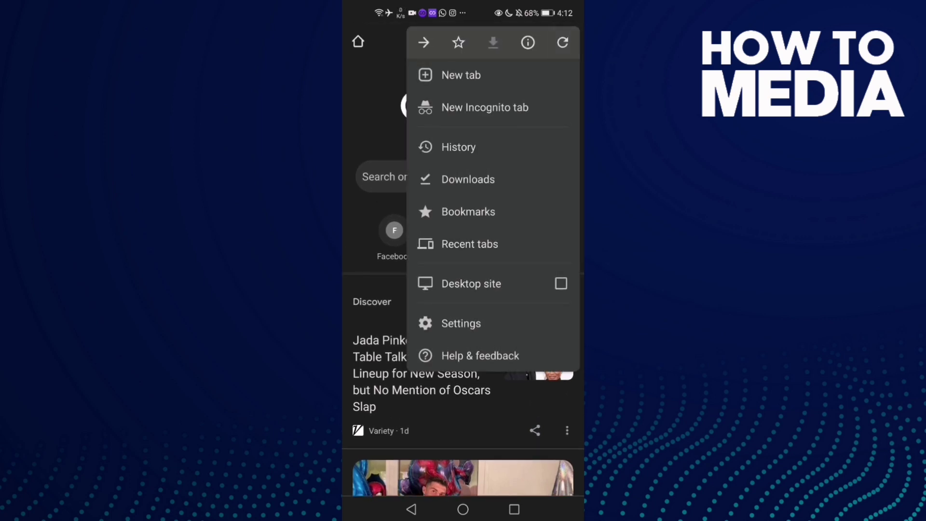
# Go from Chrome Mate Settings to the Notifications page for Multiple Accounts.
pyautogui.click(461, 323)
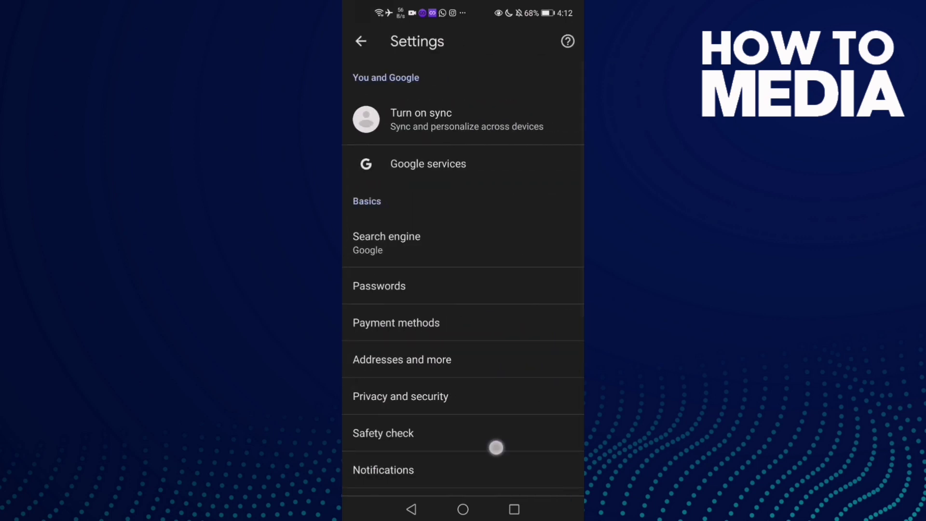
pyautogui.moveTo(497, 447); pyautogui.dragTo(513, 258)
pyautogui.click(424, 304)
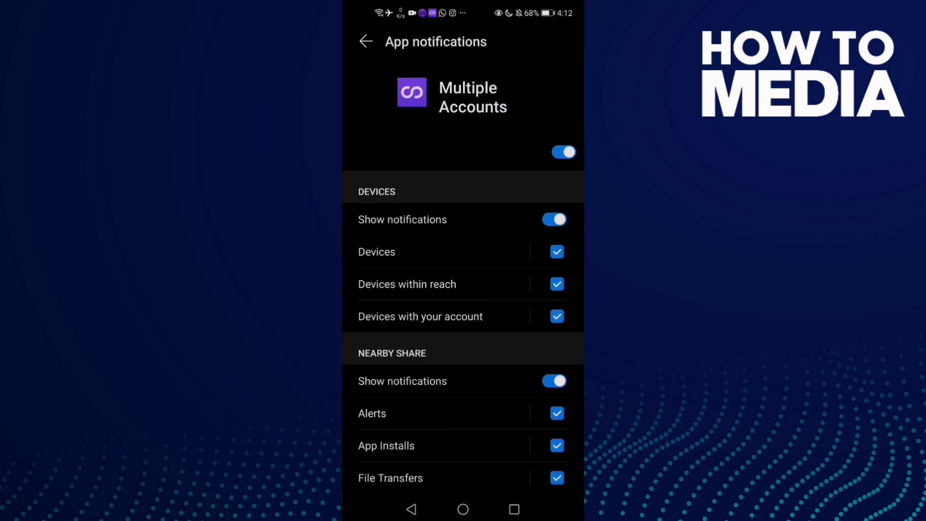
pyautogui.moveTo(506, 402); pyautogui.dragTo(533, 292)
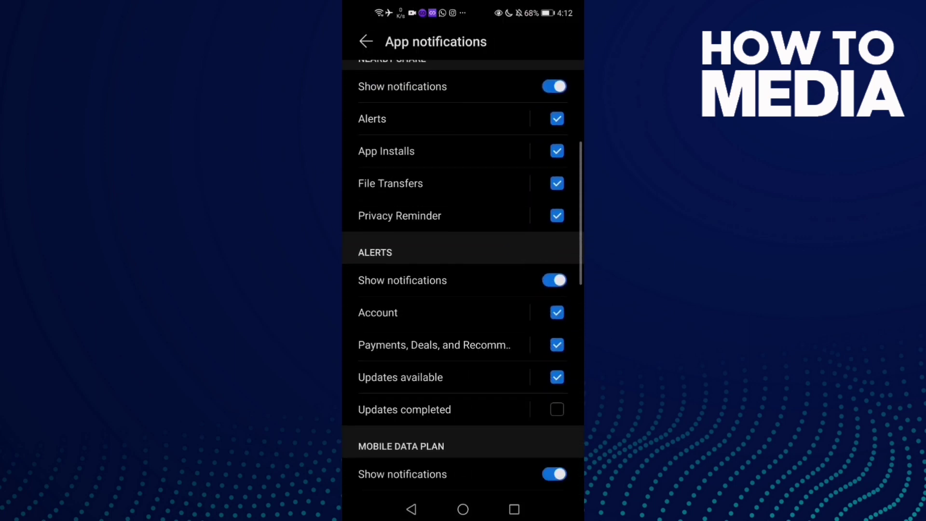
# Tick and then untick the 'Updates completed' checkbox under ALERTS.
pyautogui.moveTo(517, 391); pyautogui.dragTo(530, 318)
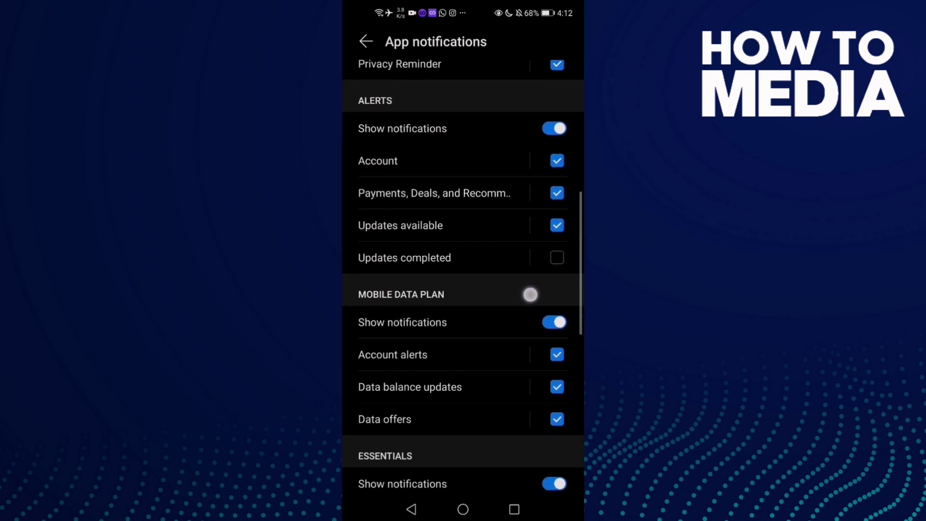
pyautogui.moveTo(491, 283); pyautogui.dragTo(507, 306)
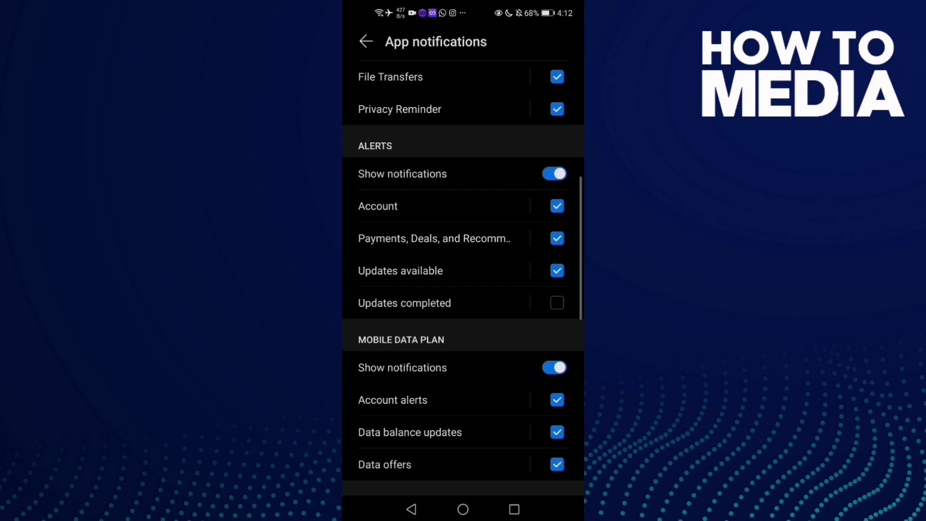
pyautogui.click(557, 303)
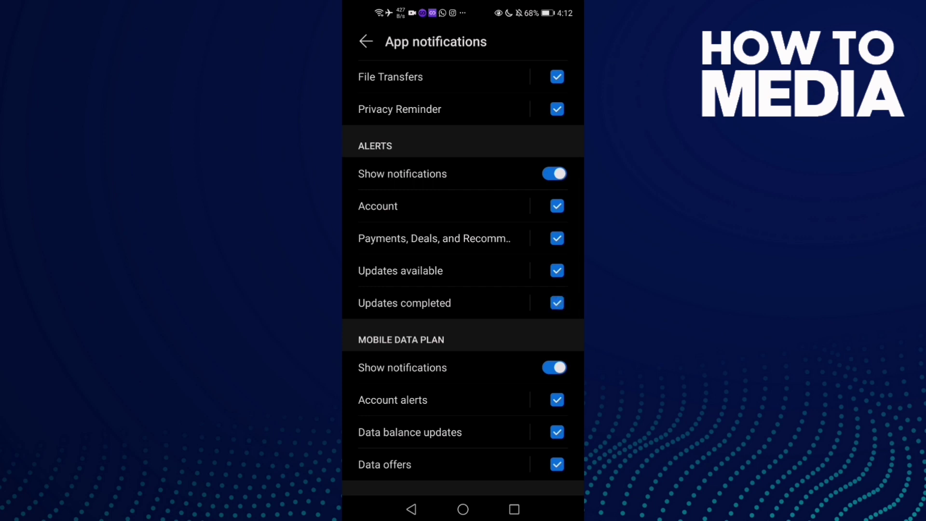
pyautogui.click(557, 303)
# Leave notification settings and return to the home screen.
pyautogui.moveTo(494, 326); pyautogui.dragTo(471, 432)
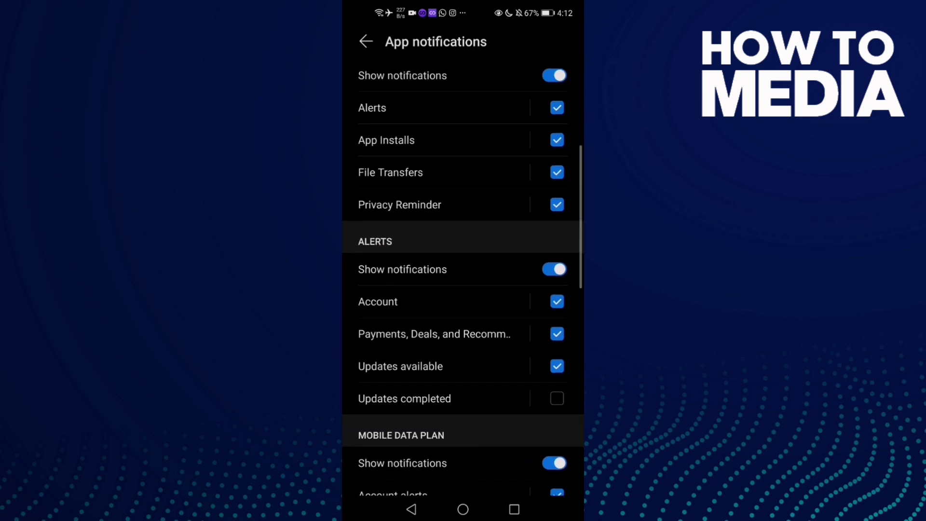
pyautogui.click(463, 509)
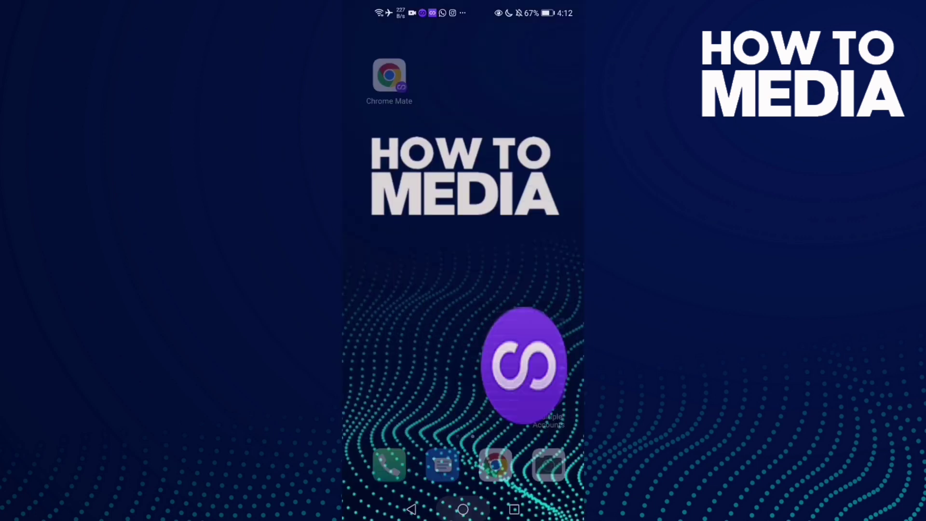